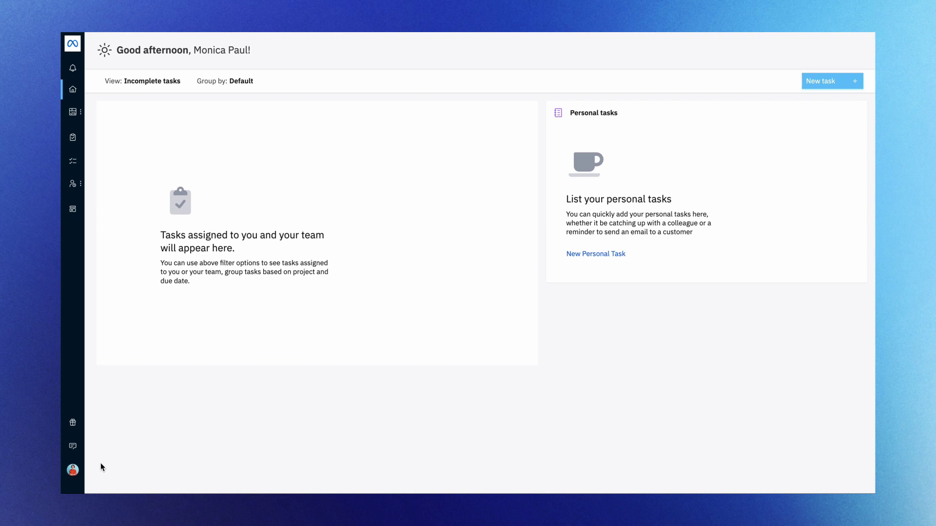
Step: Go to account Settings > Automations and start a new automation
click(72, 470)
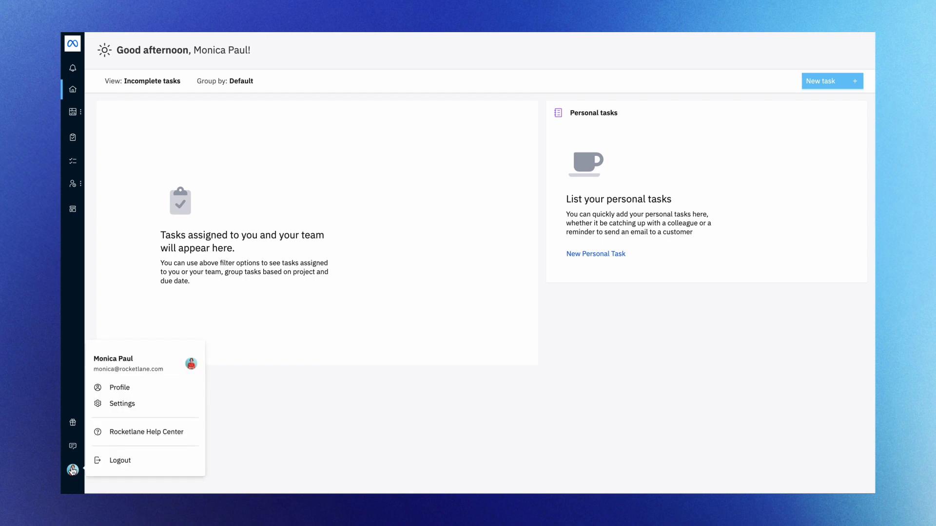
click(128, 407)
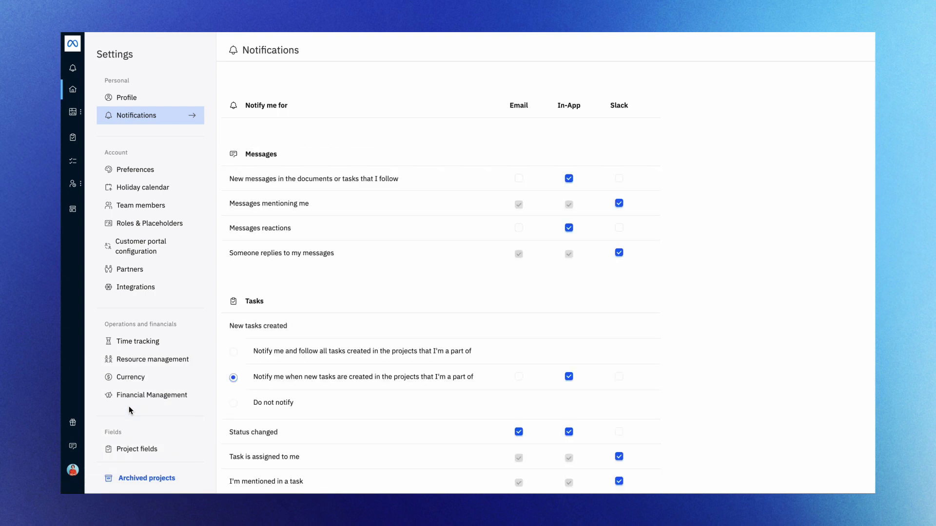
scroll(129, 408, down, 5)
click(136, 412)
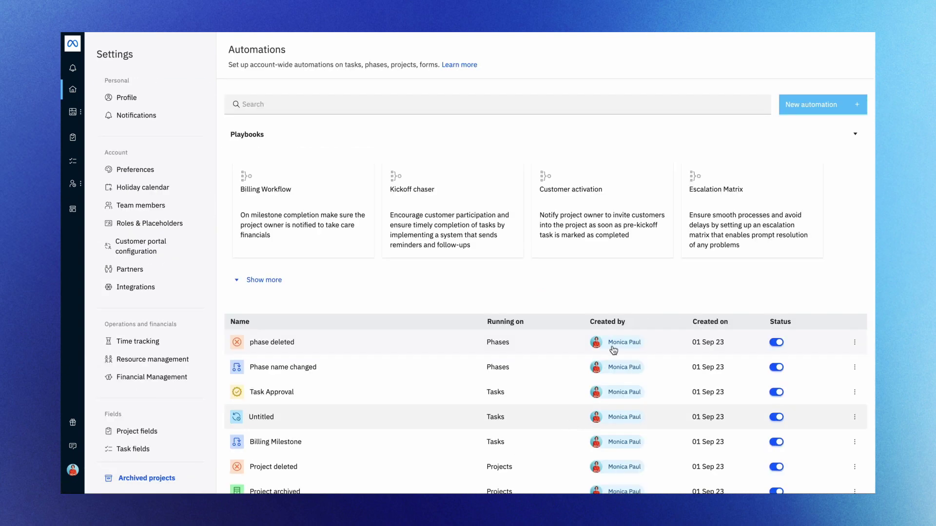
click(819, 105)
Step: Start a Blank slate automation titled 'Escalation Matrix' and open the 'Trigger this rule on' choices
click(547, 195)
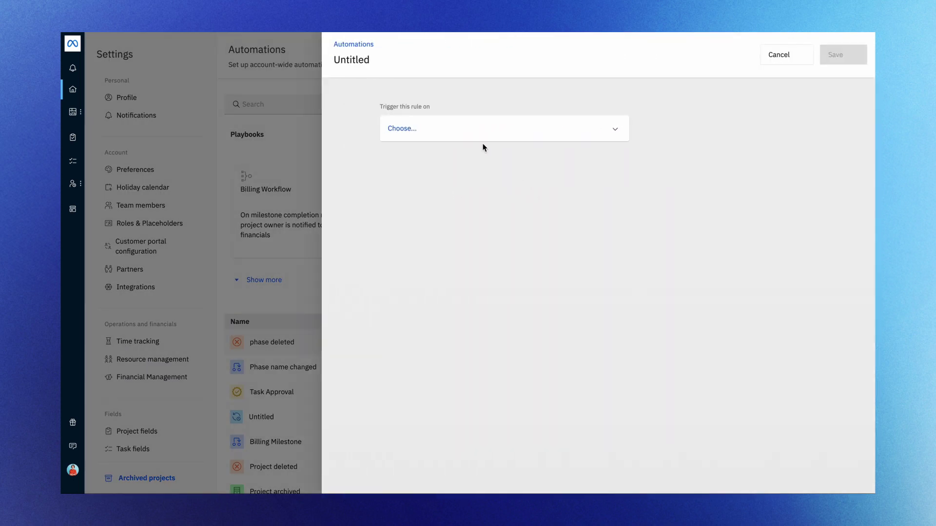
click(386, 61)
text(Escalation Matrix)
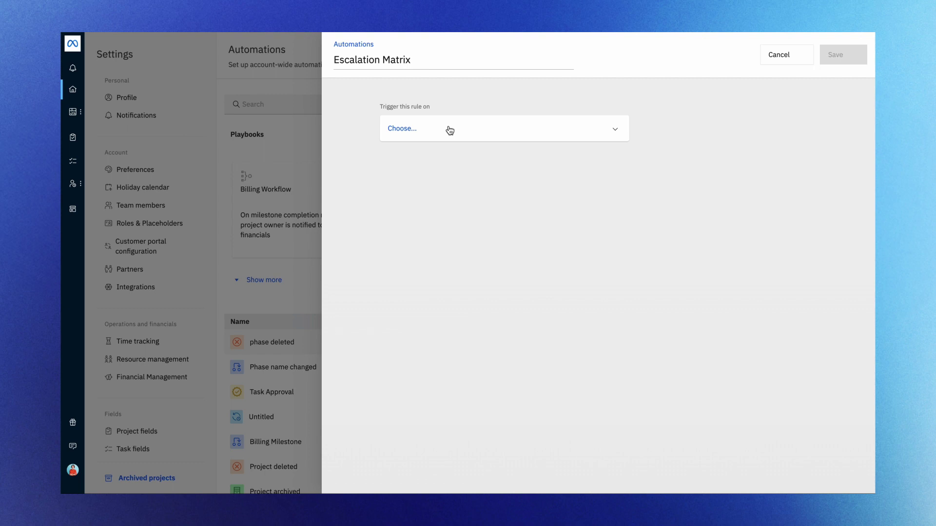
click(449, 130)
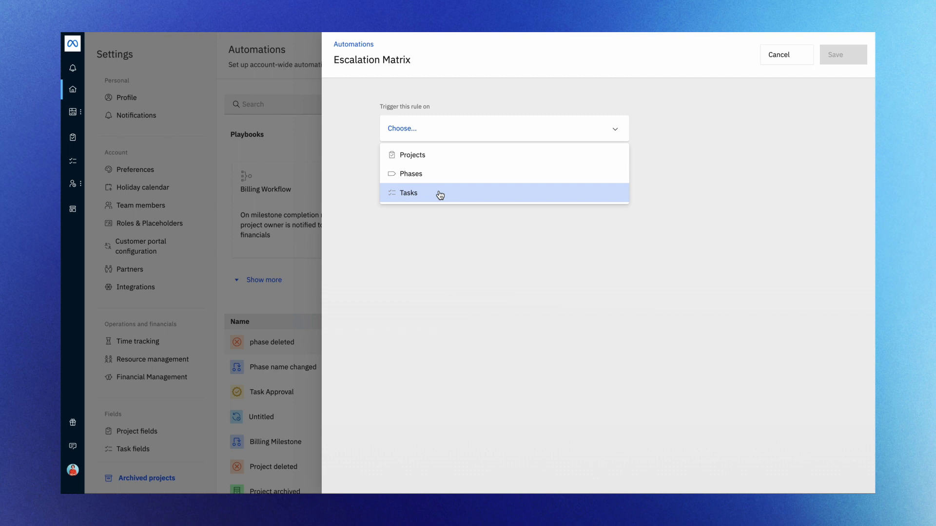
Step: Run the rule on Tasks, triggered by 'Task becomes overdue'
click(440, 195)
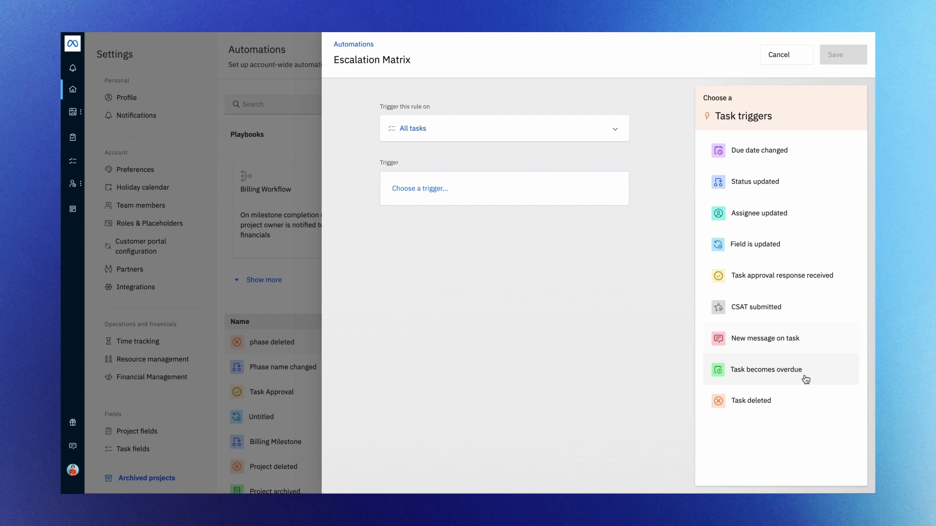
click(805, 379)
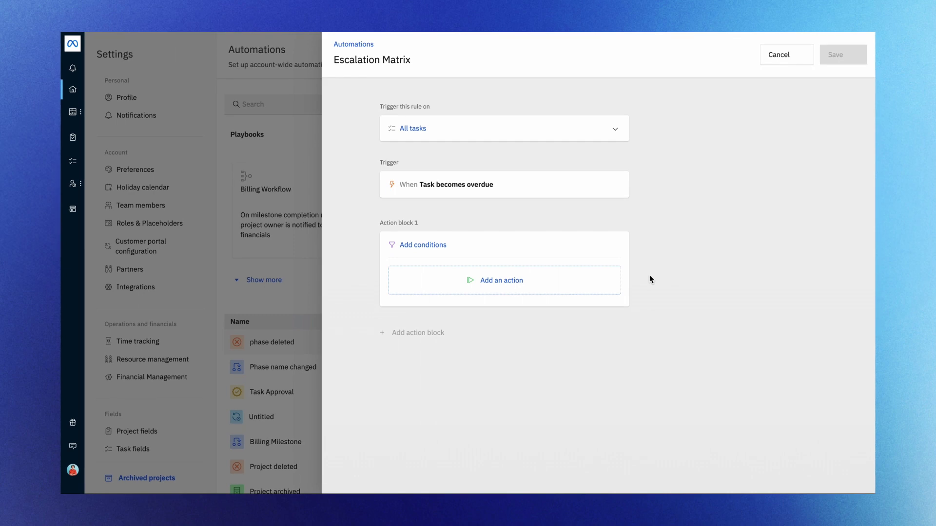
Step: Add a condition to Action block 1 for tasks overdue by 3 days, with Matches: All
click(402, 245)
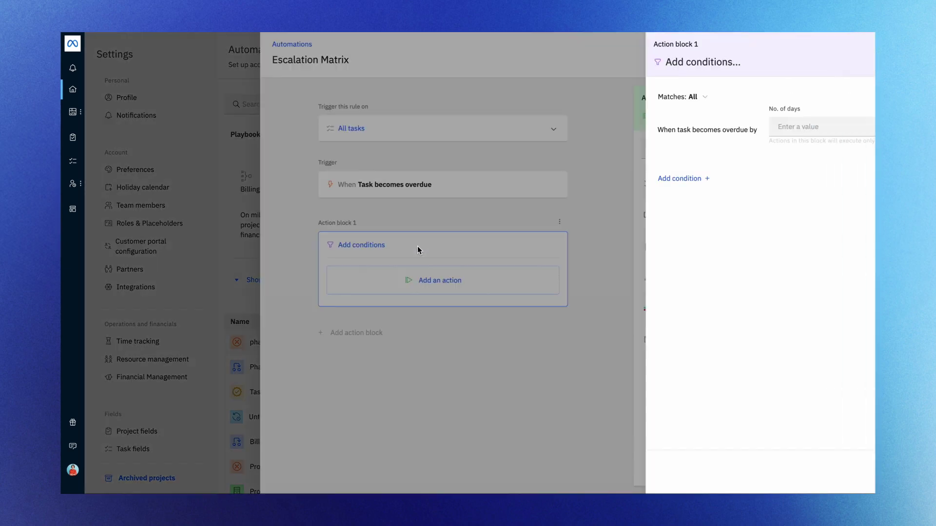
click(572, 134)
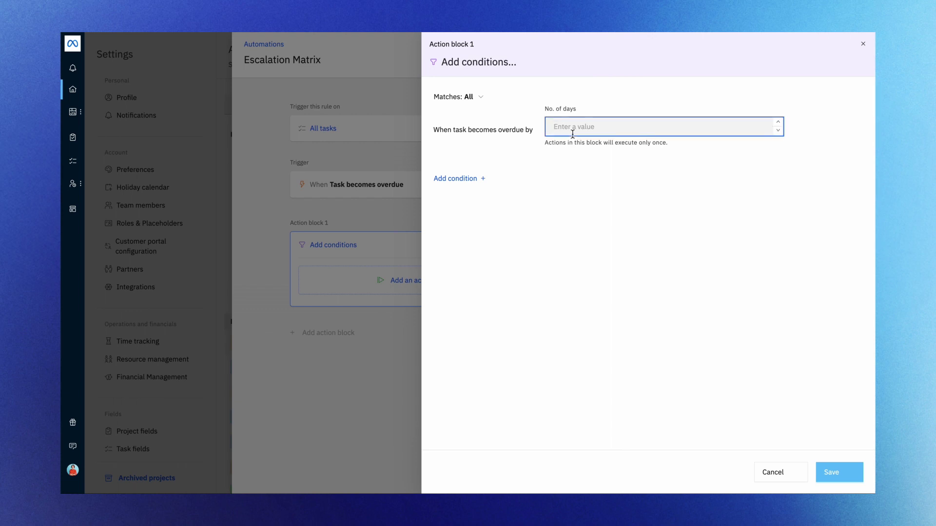
click(478, 100)
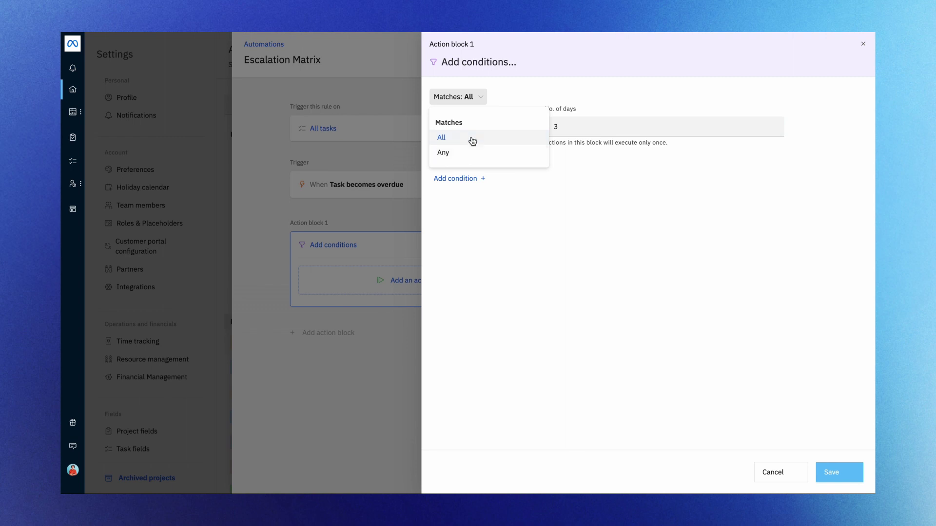
click(473, 141)
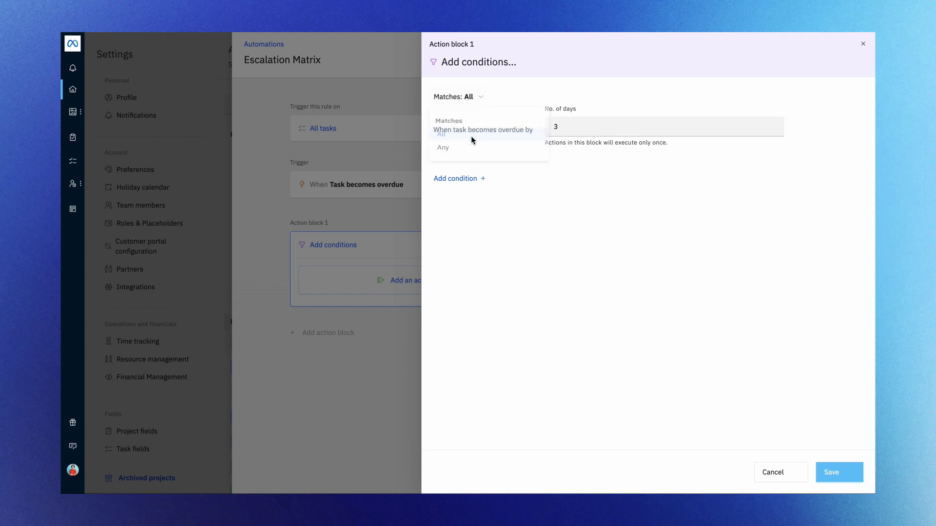
Step: Add a condition requiring At Risk to be true
click(469, 179)
click(550, 187)
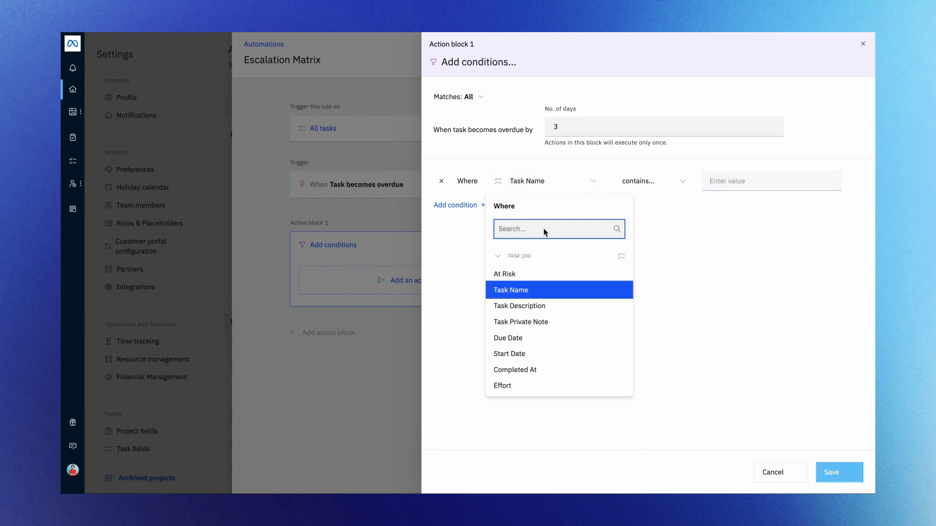
text(at)
click(543, 275)
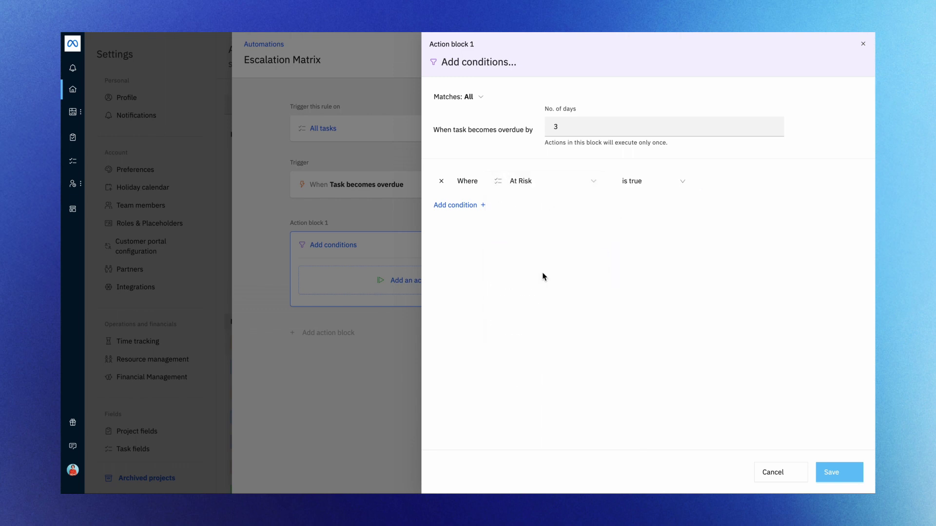
Step: Add a condition requiring Priority to be exactly high, then save the conditions
click(483, 206)
click(502, 211)
text(prio)
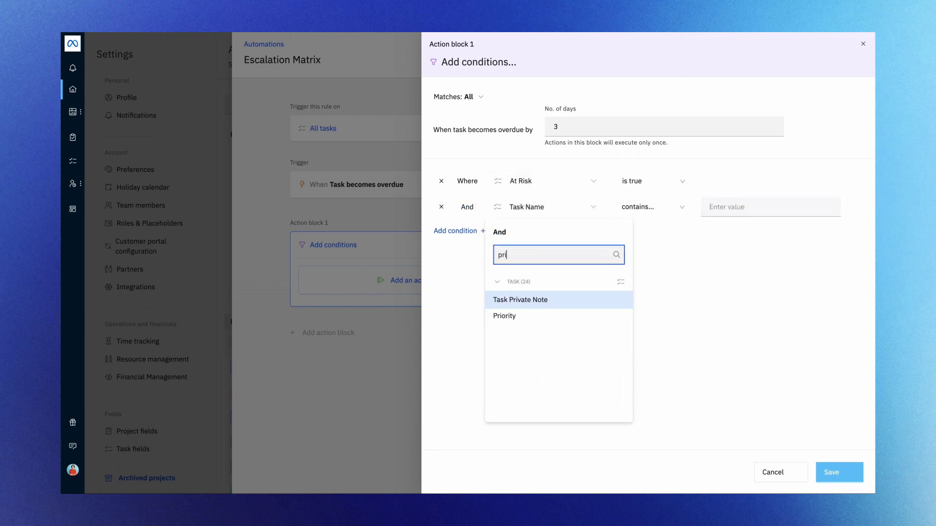
click(538, 306)
click(727, 209)
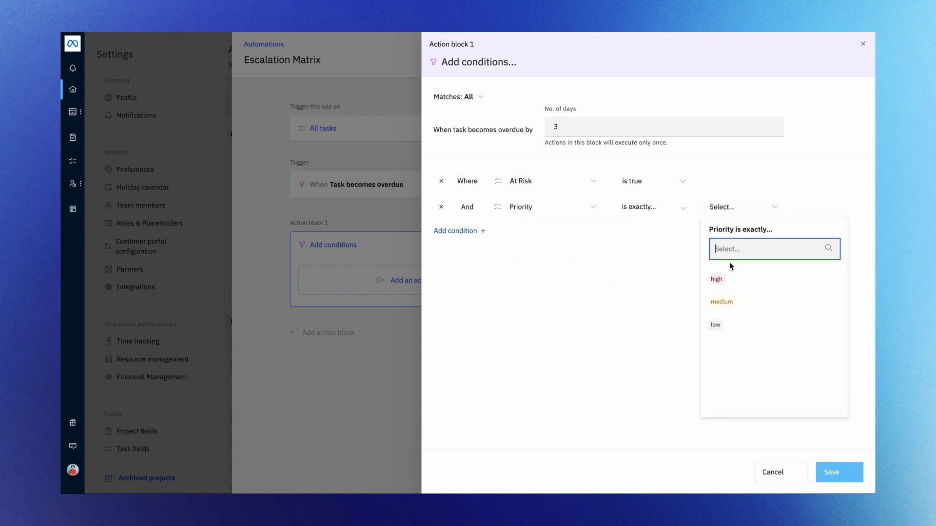
click(732, 278)
click(857, 476)
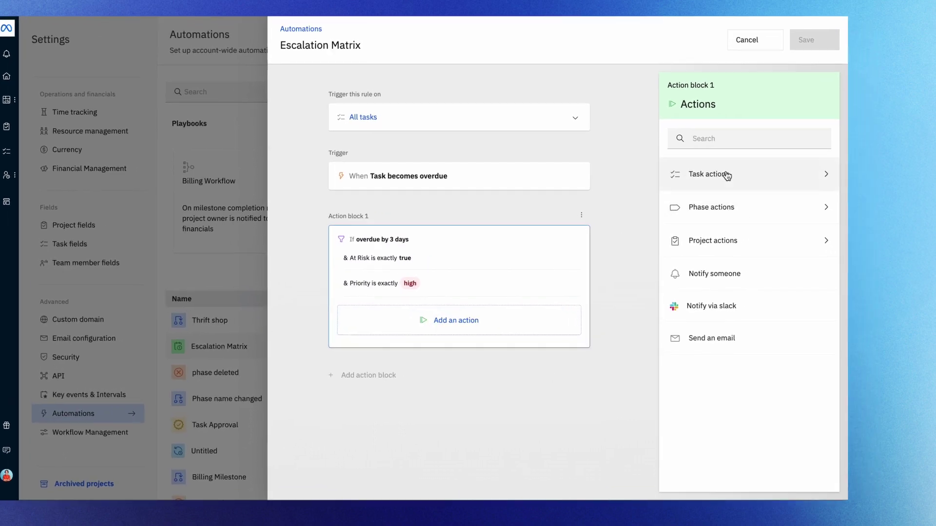
Step: Add a Notify someone action to Action block 1 with Project owner as recipient
click(752, 183)
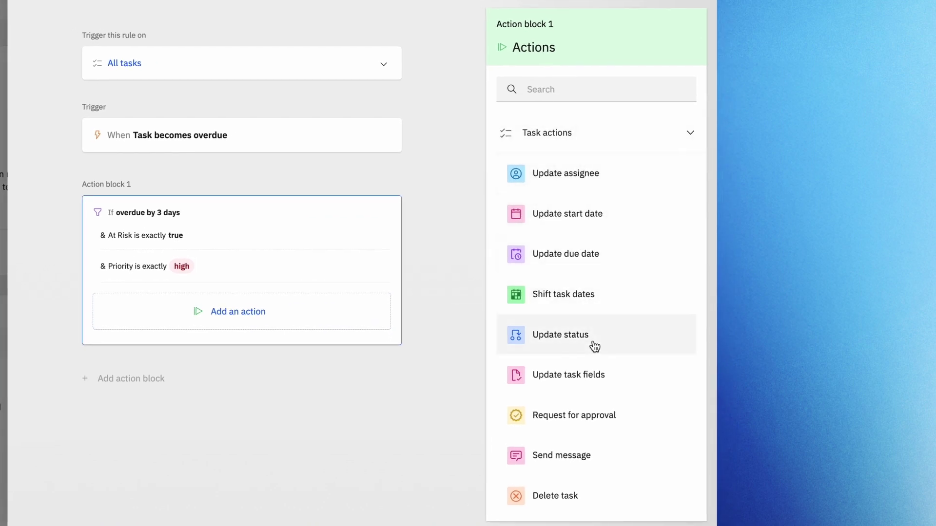
click(675, 137)
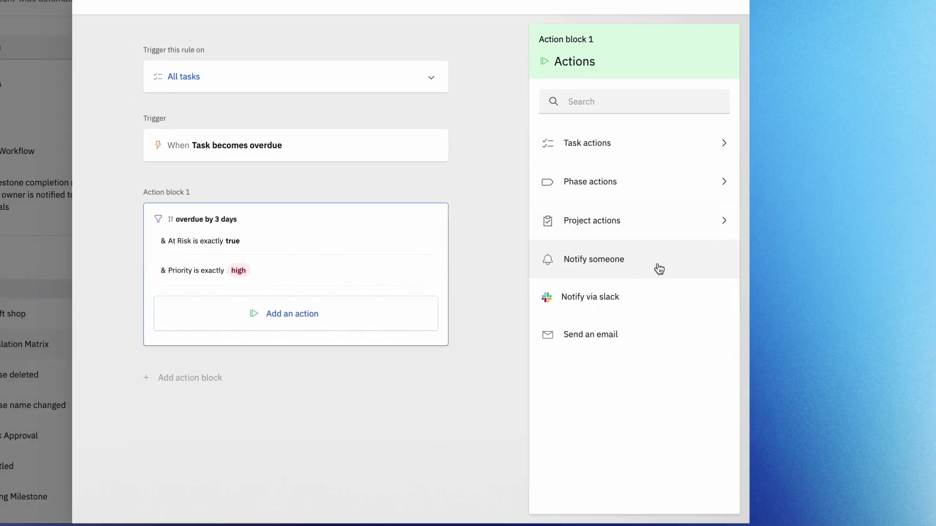
click(659, 268)
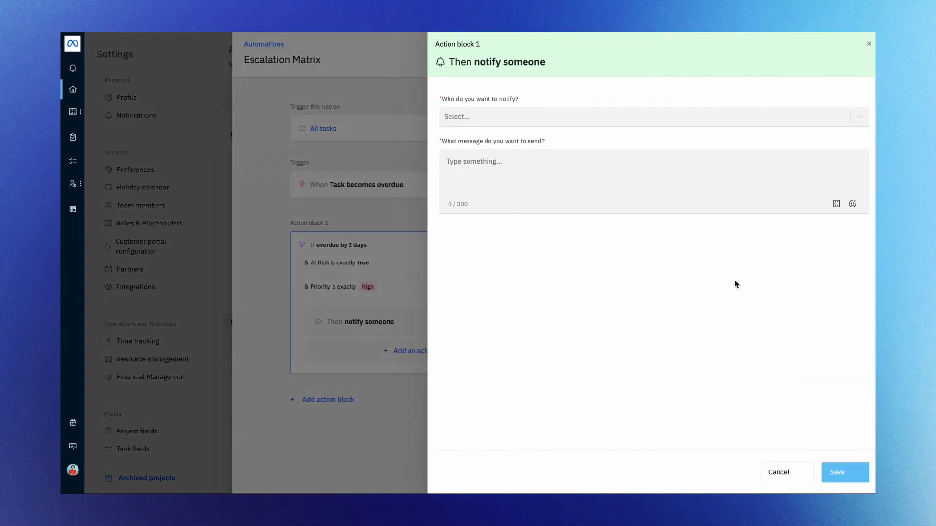
click(477, 118)
text(pro)
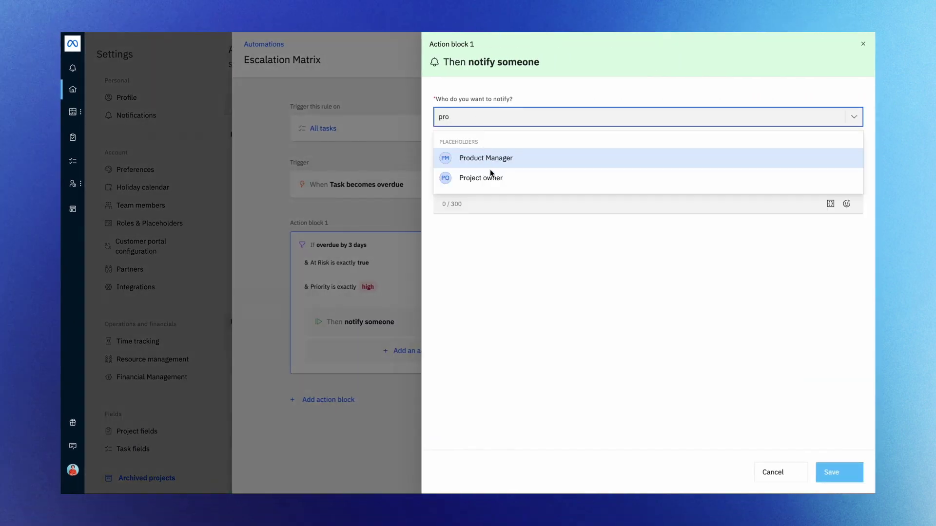
click(490, 174)
click(499, 326)
Step: Write the message 'Hi, {Task Name} has been overdue by 3 days' with fallback 'The task', then save
key(Tab)
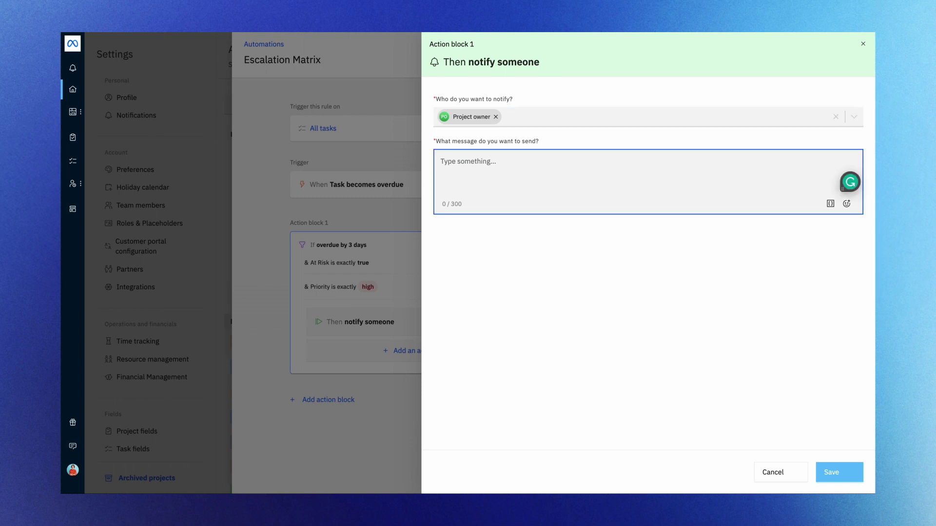
text(Hi,)
key(Return)
click(830, 204)
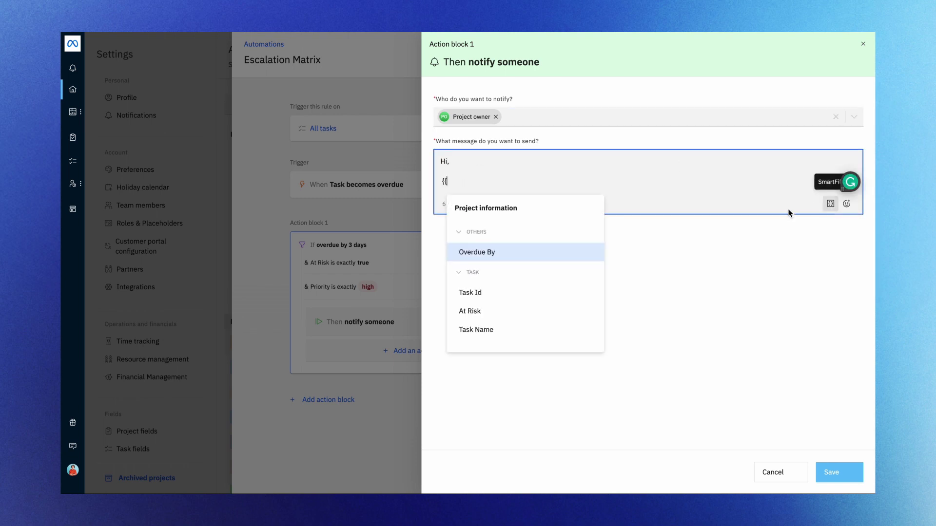
click(499, 328)
click(538, 187)
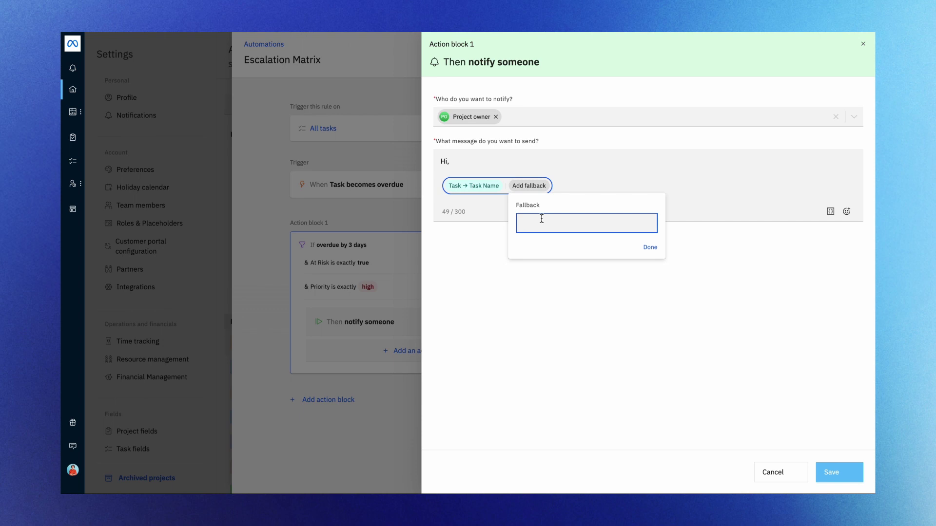
key(Return)
text(has been overdue by 3 days)
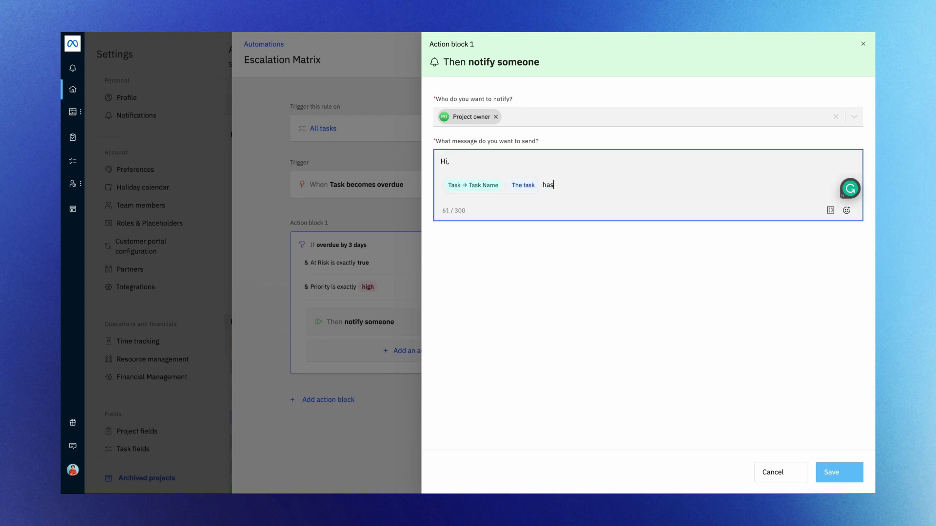
click(833, 475)
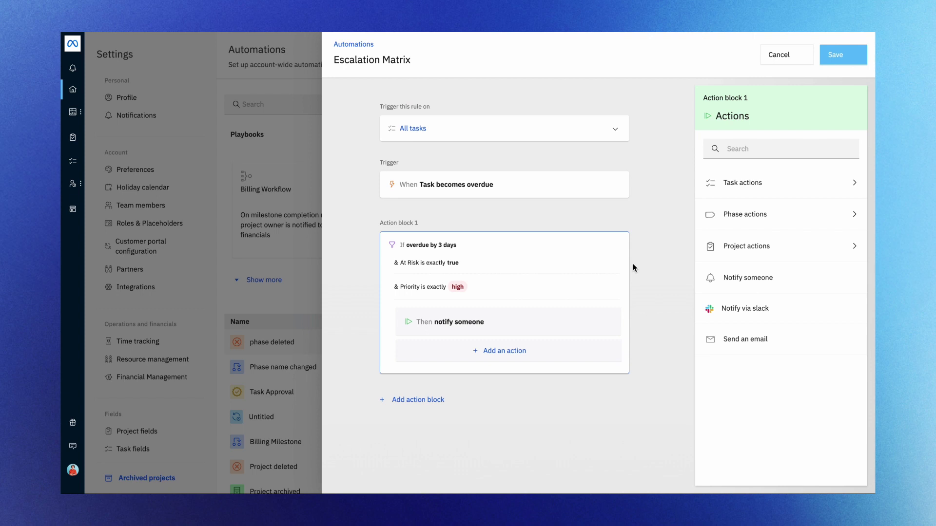
Step: Duplicate Action block 1 and change the copy's overdue days to 5
click(620, 221)
click(569, 246)
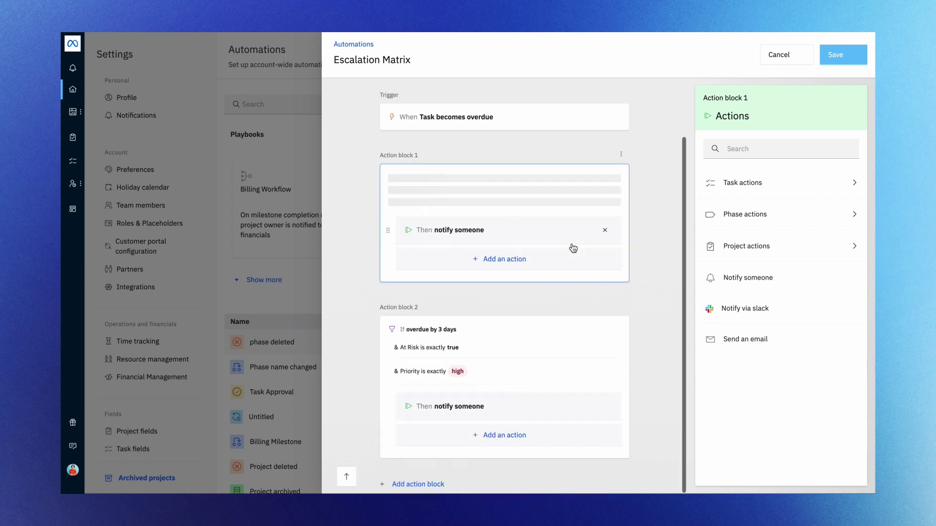
click(562, 352)
double_click(570, 128)
text(5)
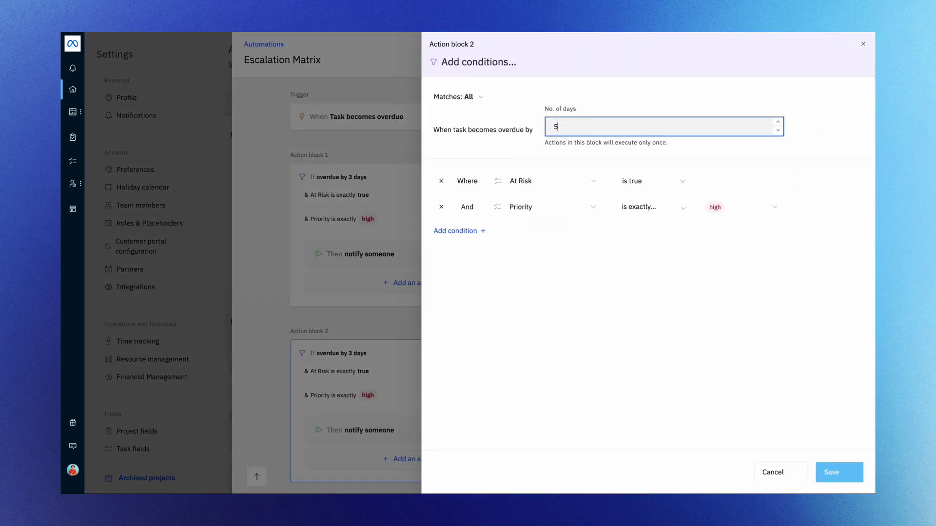
click(837, 465)
Step: Duplicate Action block 2 into a third block with overdue days set to 7
click(619, 309)
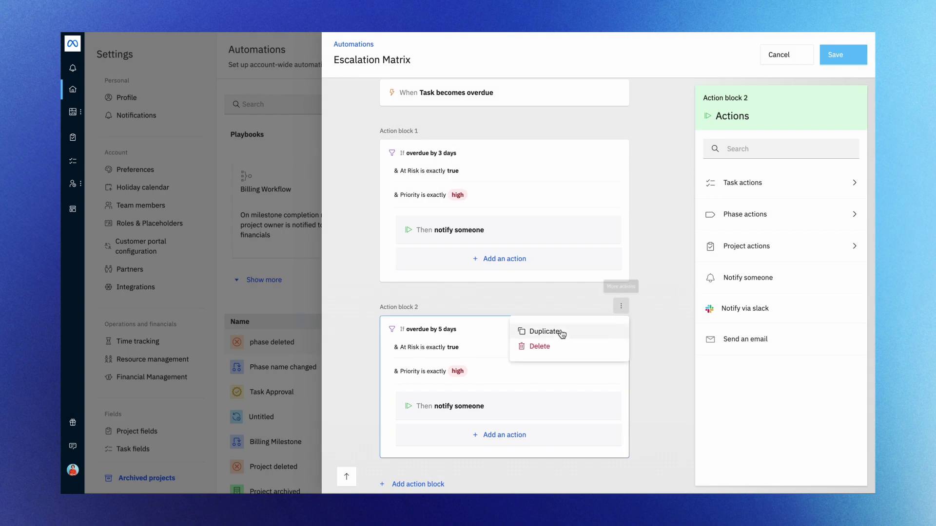
click(553, 330)
click(604, 350)
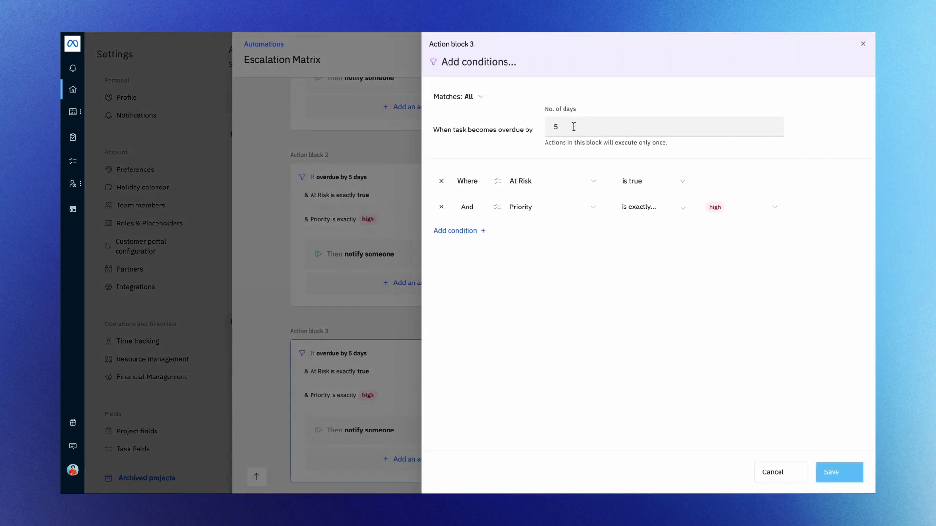
click(565, 126)
key(BackSpace)
text(7)
click(837, 471)
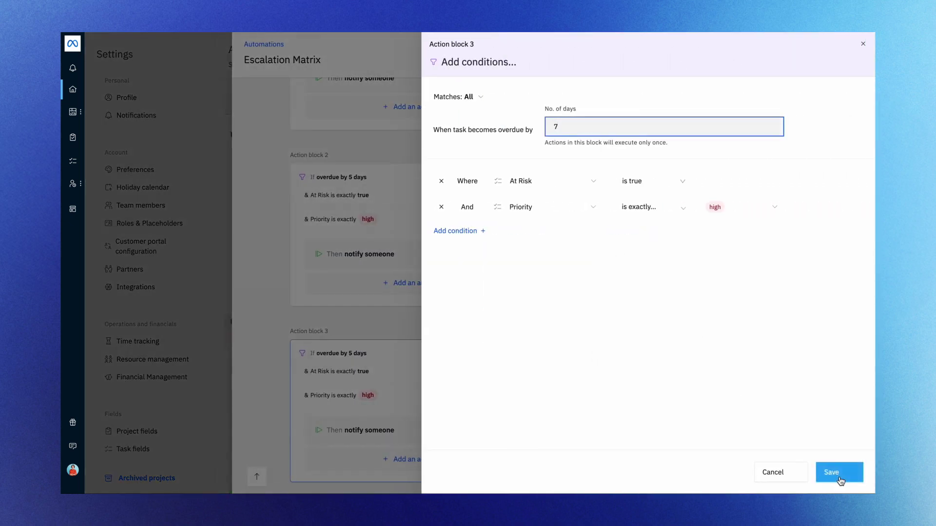
Step: Change Action block 2's notification recipient from Project owner to BU head
click(576, 430)
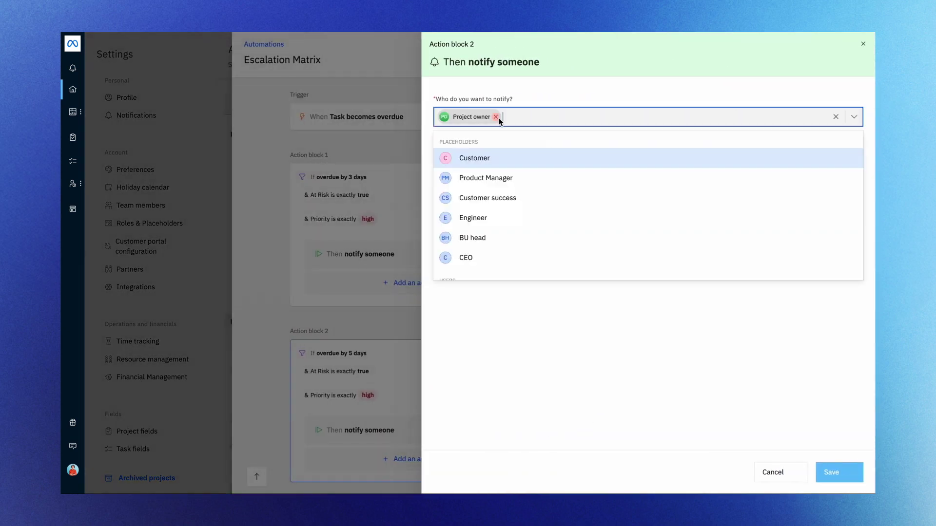
key(BackSpace)
text(bu)
click(493, 155)
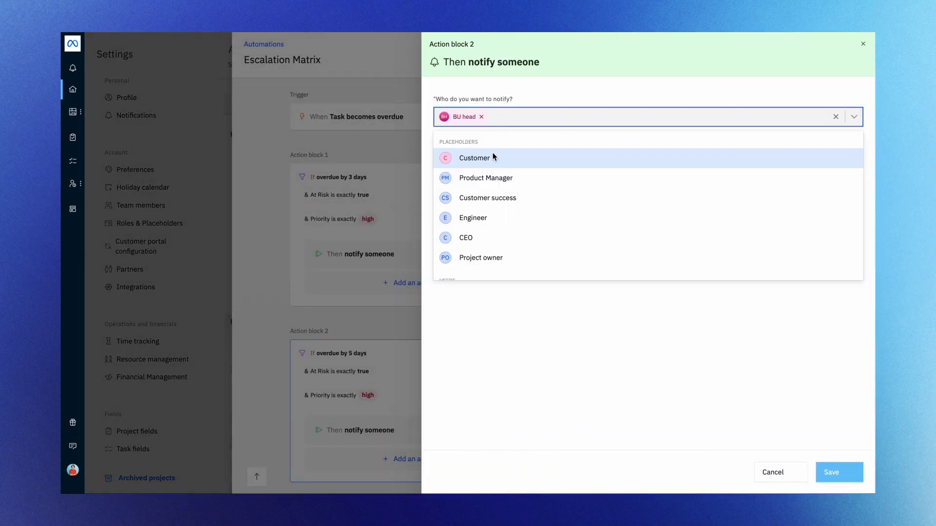
click(549, 398)
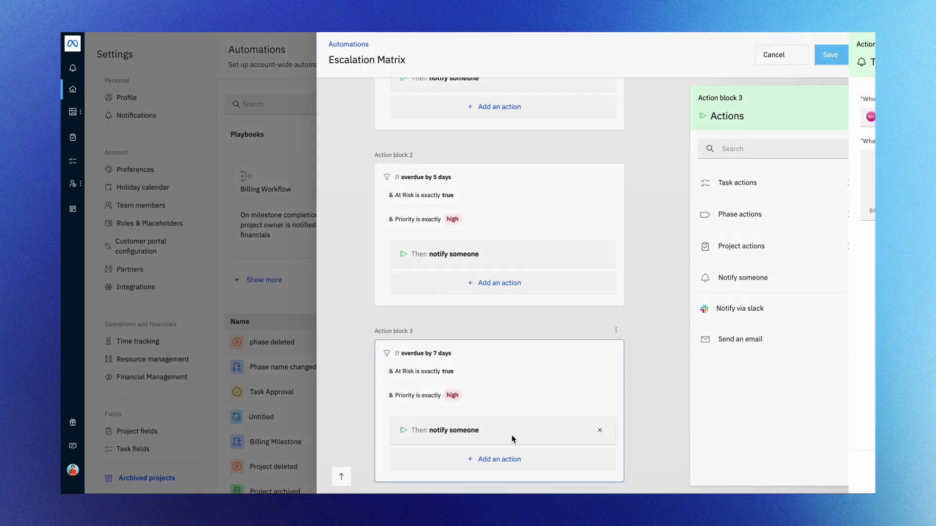
Step: Change Action block 3's recipient to CEO and save the Escalation Matrix automation
click(511, 435)
key(BackSpace)
text(ceo)
click(501, 161)
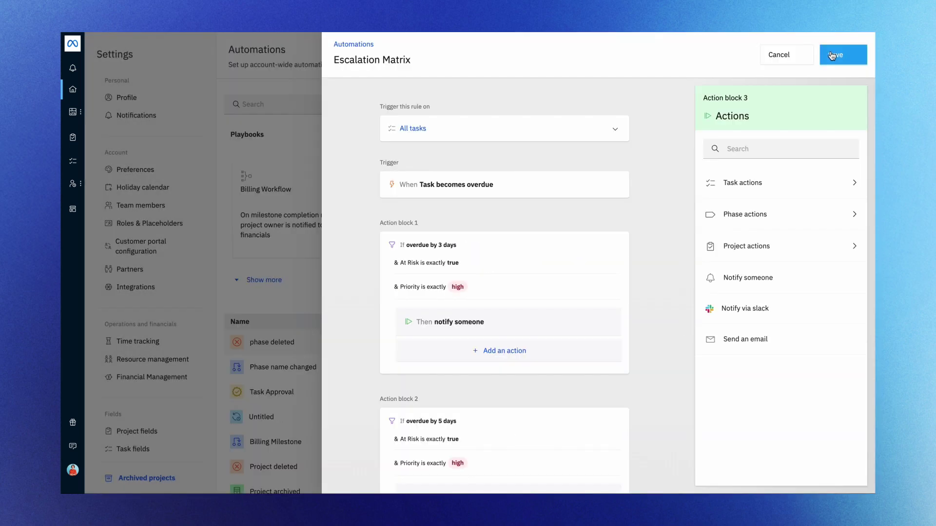
click(832, 55)
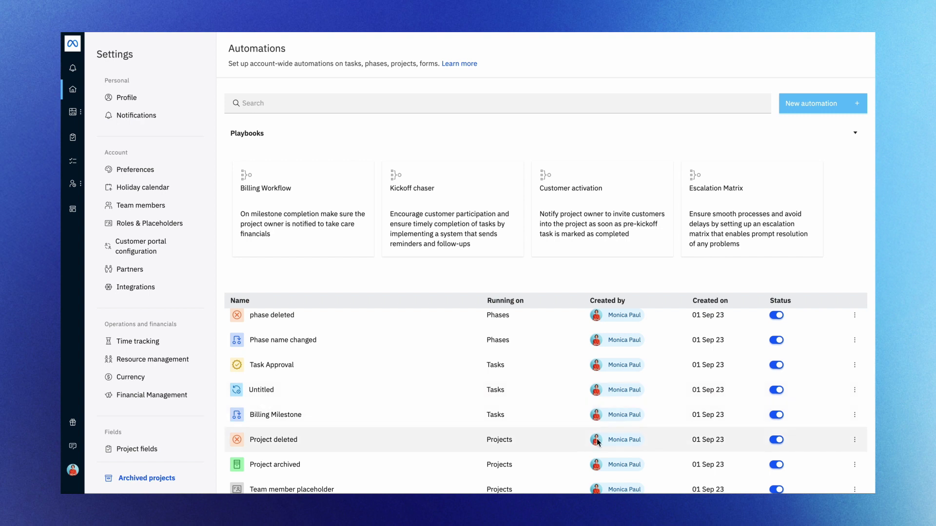
Step: In the Simple Onboarding template, view the Sales & Presales Hand-off and Kick-off meeting task automations
scroll(598, 441, down, 4)
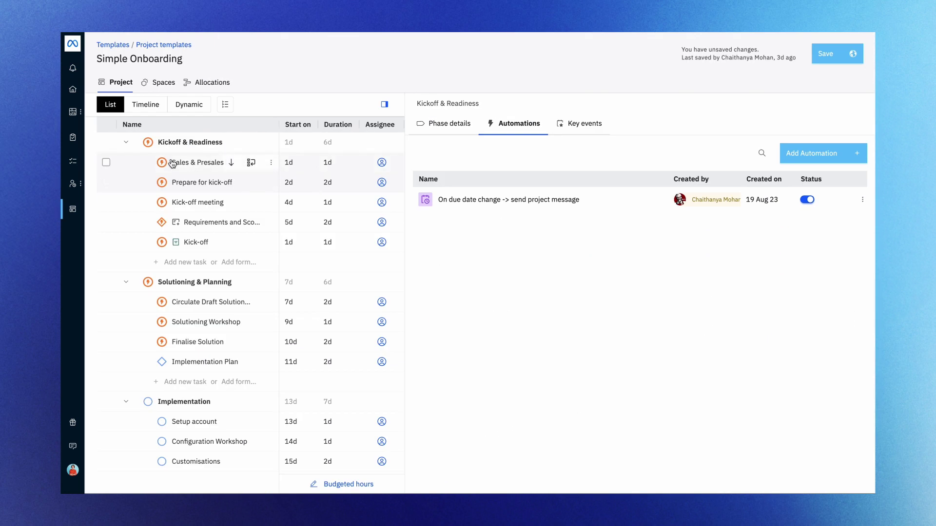
click(172, 163)
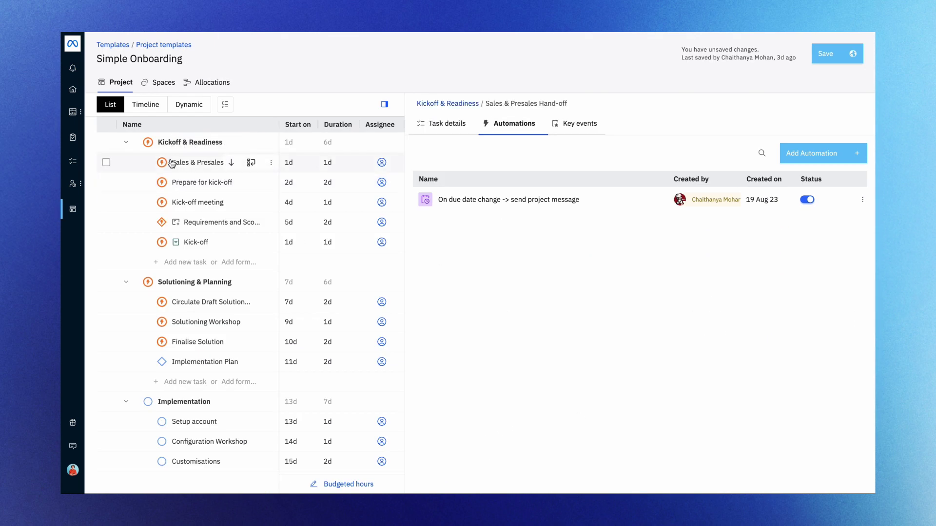
click(181, 205)
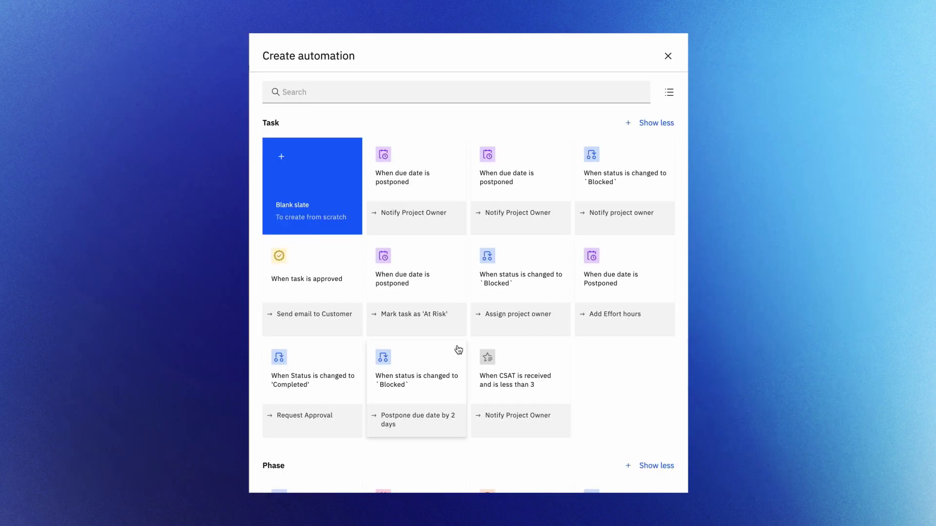
scroll(458, 349, down, 3)
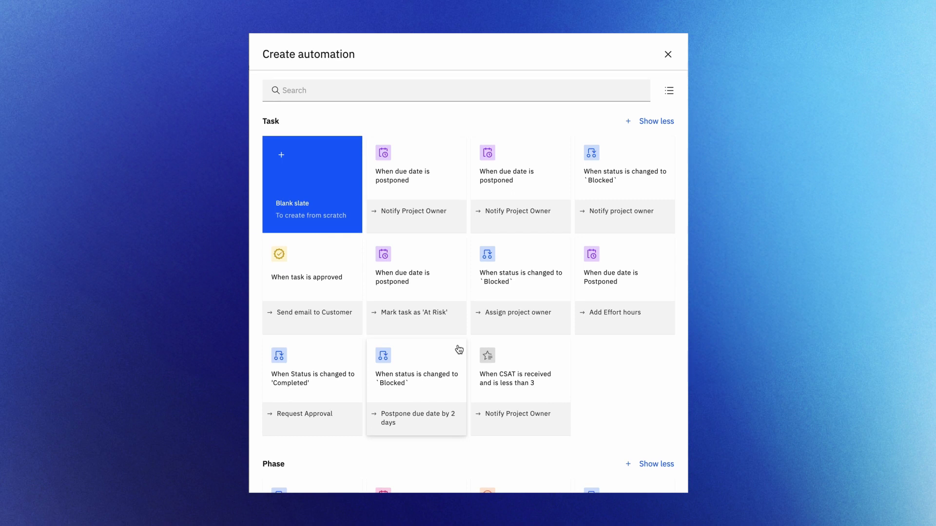
scroll(458, 349, down, 3)
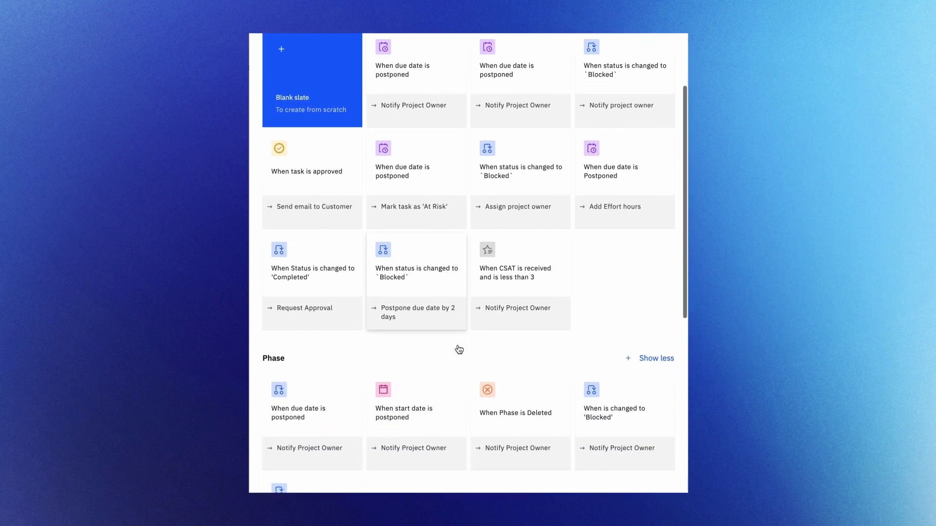
scroll(458, 348, down, 4)
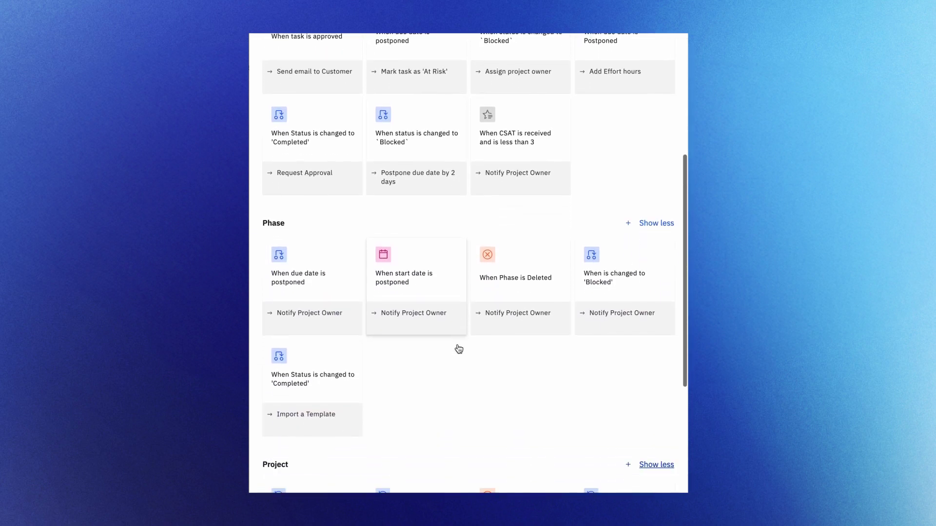
scroll(458, 348, down, 2)
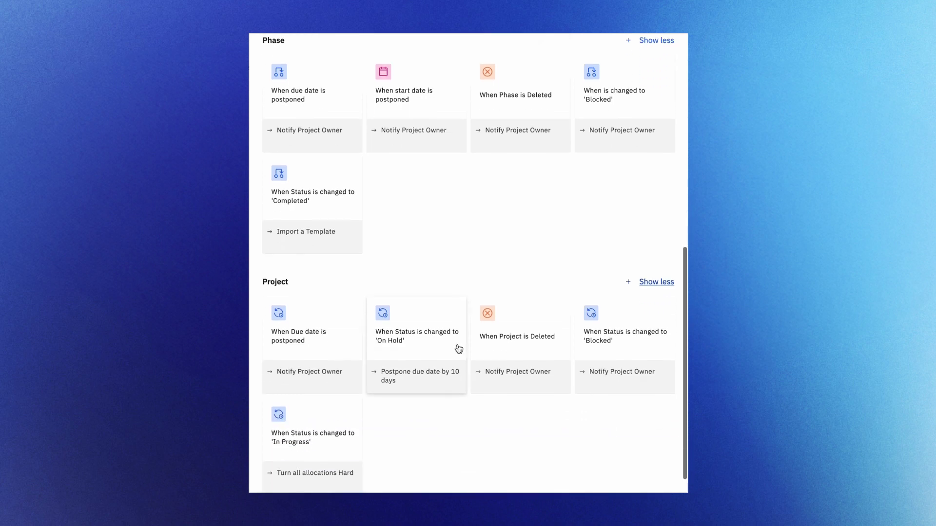